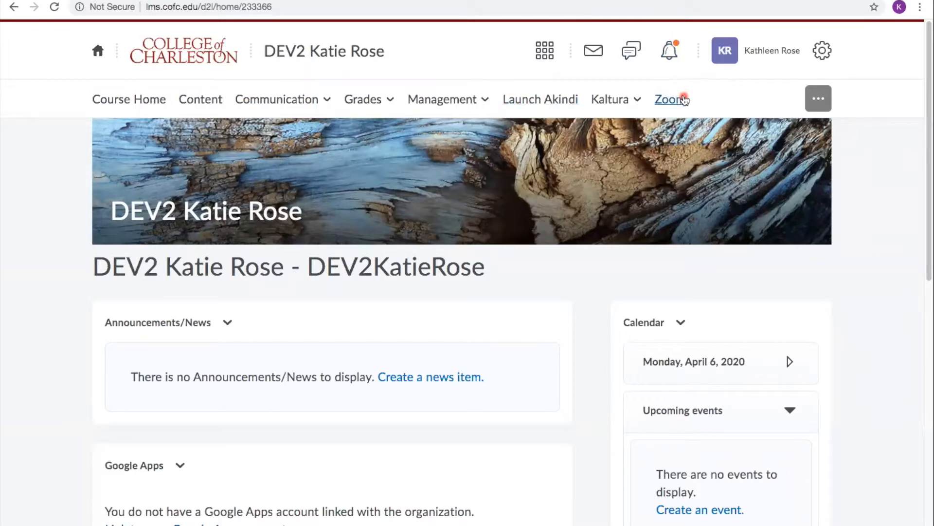
Step: Schedule a new Zoom meeting from the course and set its topic to "First Meeting"
click(670, 100)
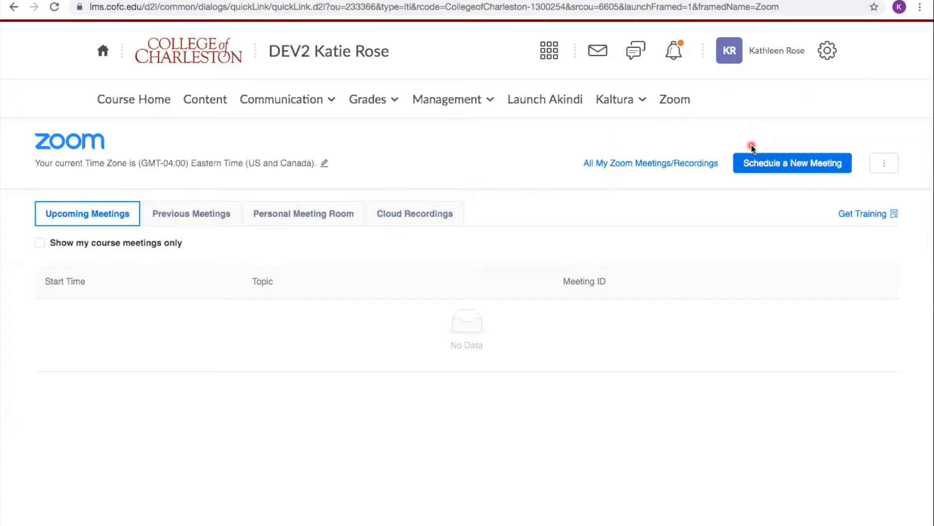
click(769, 166)
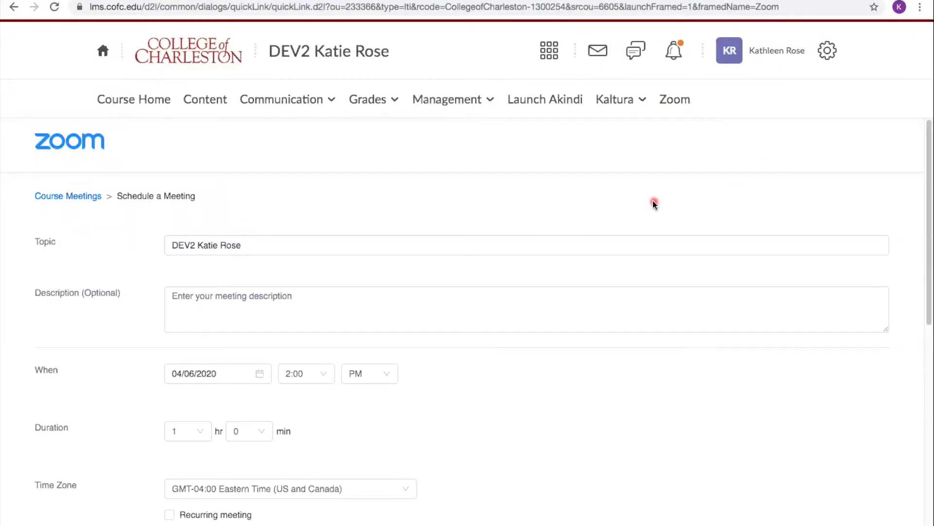
scroll(654, 203, down, 1)
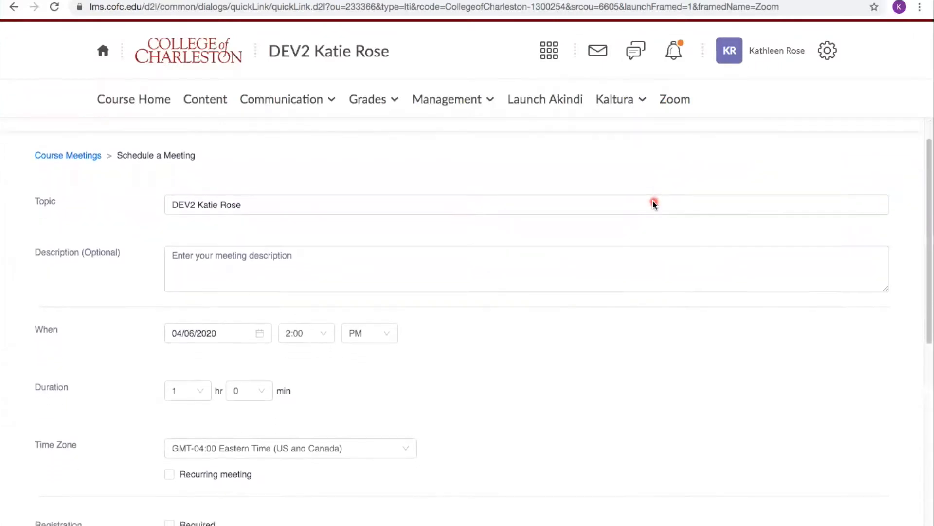
click(256, 204)
drag(256, 204, 160, 200)
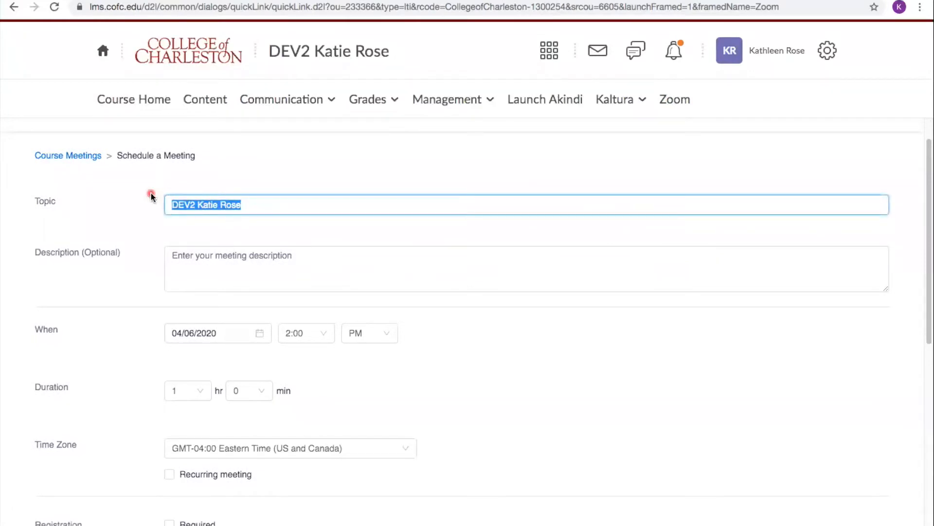
text(First )
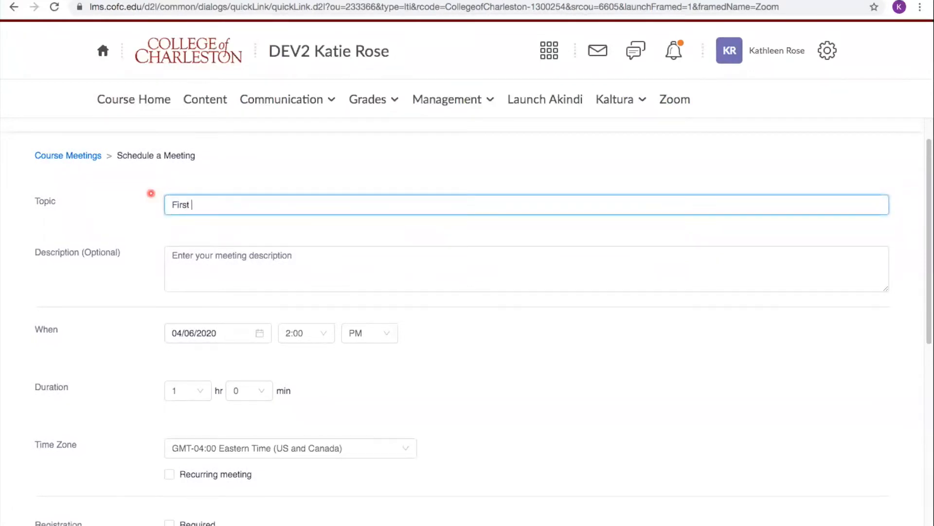
text(Meeting)
Step: Set the meeting date to 04/15/2020
click(263, 332)
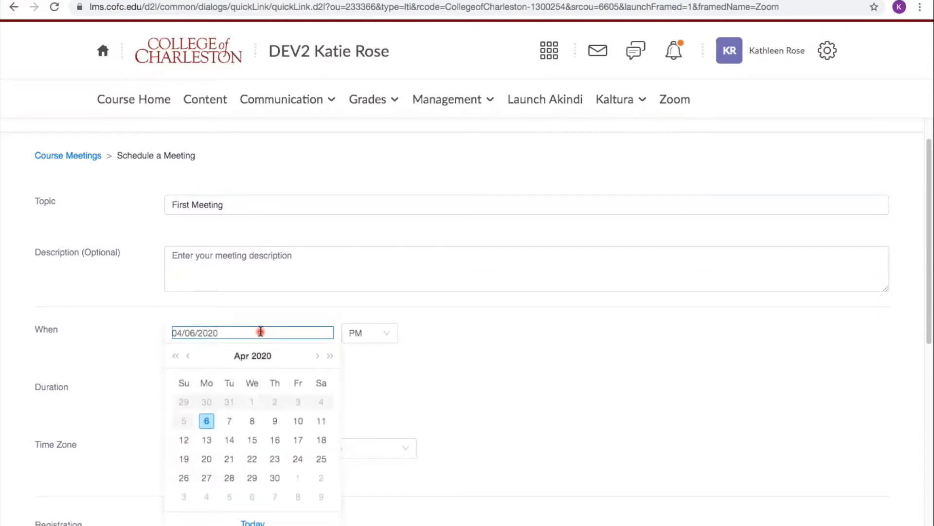
click(317, 357)
click(317, 357)
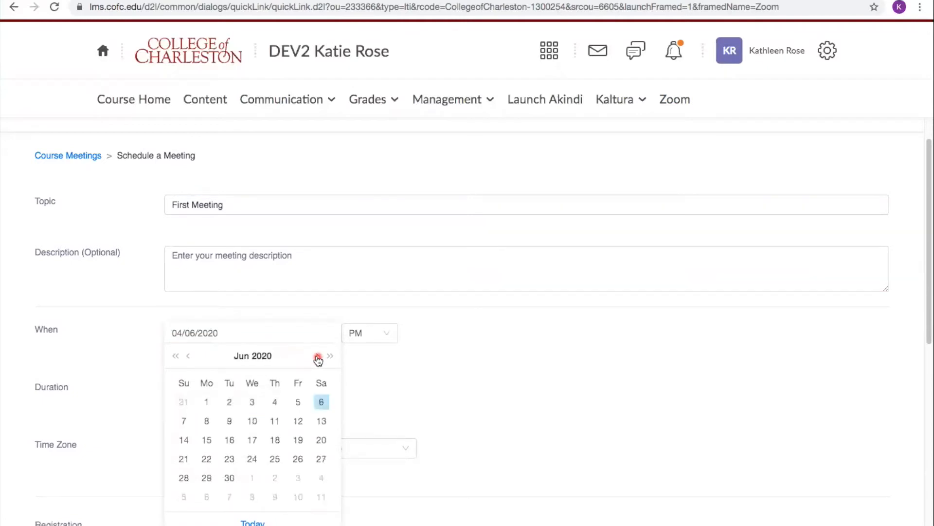
click(188, 355)
click(190, 355)
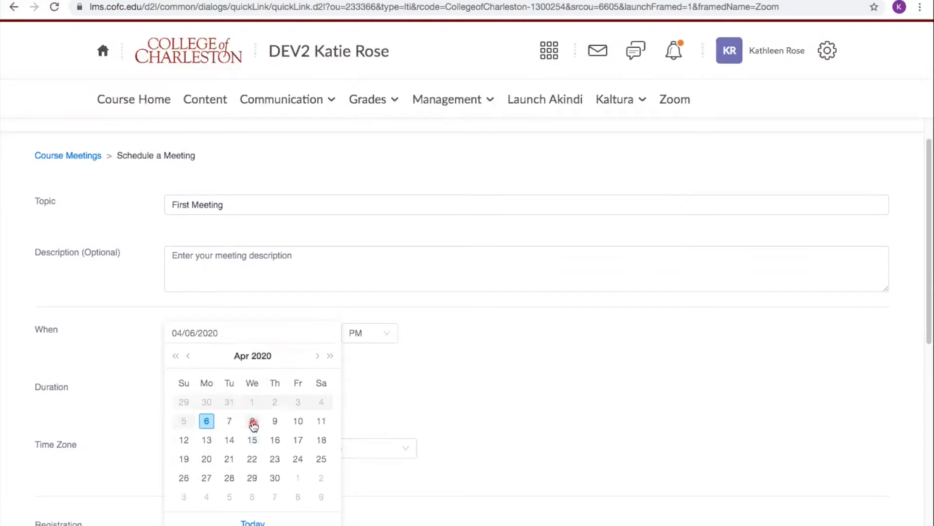
click(252, 436)
Step: Look over the available start time, AM/PM and duration choices for the meeting
click(325, 336)
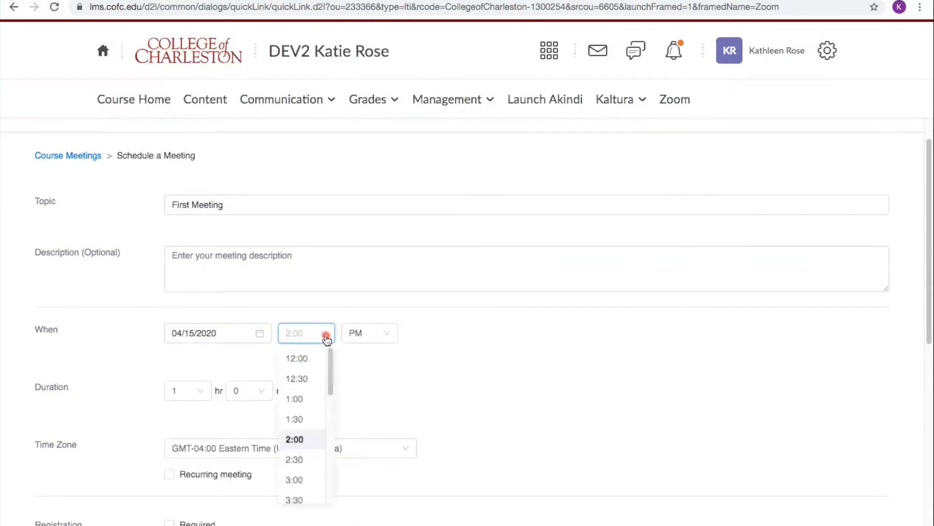
click(389, 334)
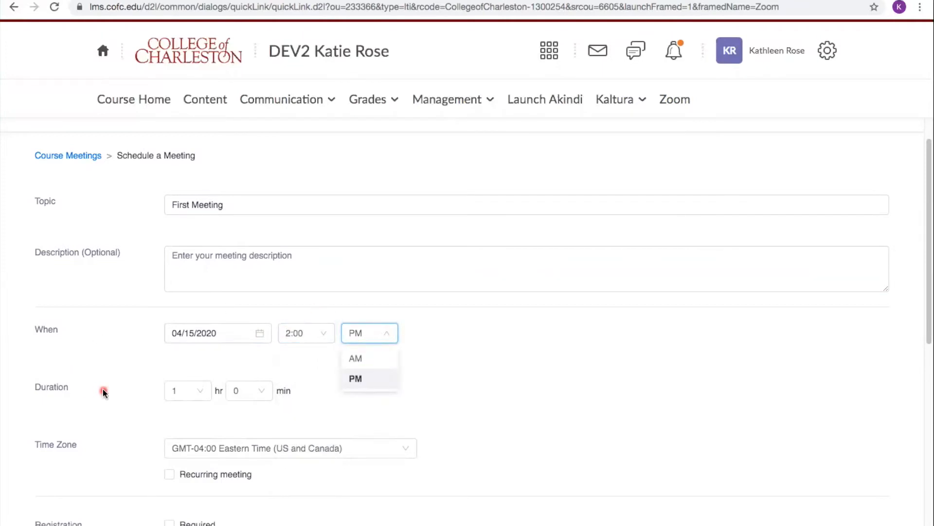
click(115, 392)
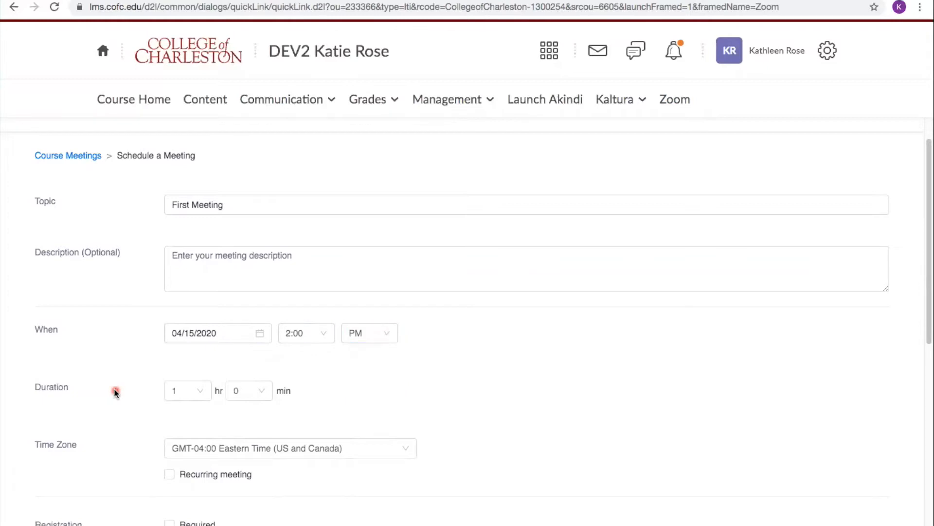
click(204, 392)
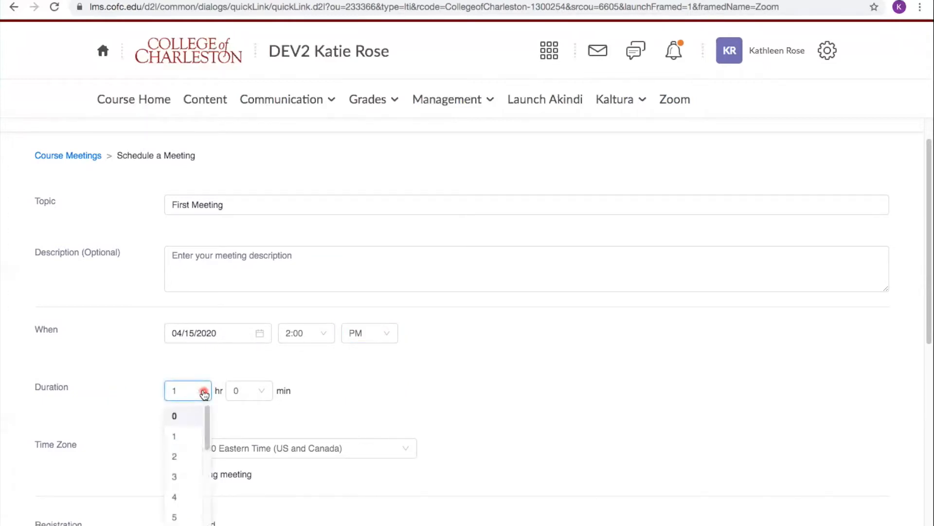
click(266, 393)
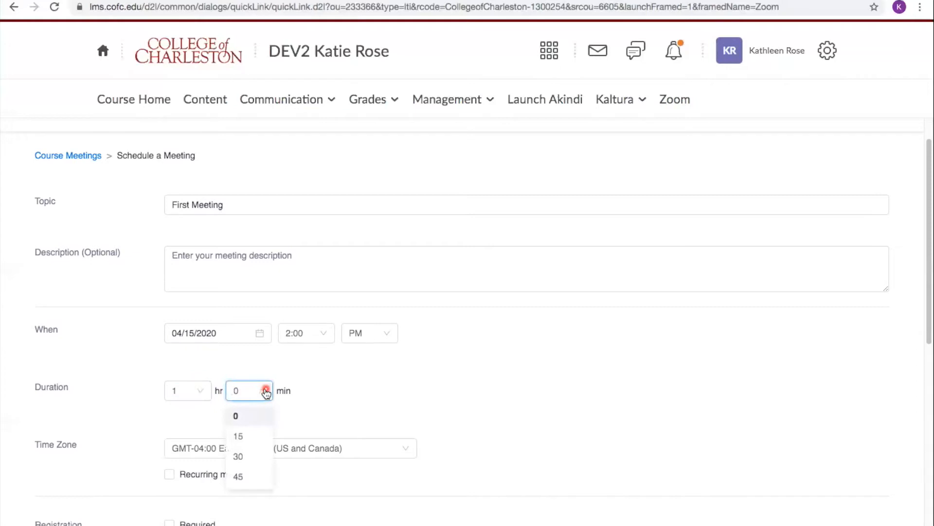
click(325, 389)
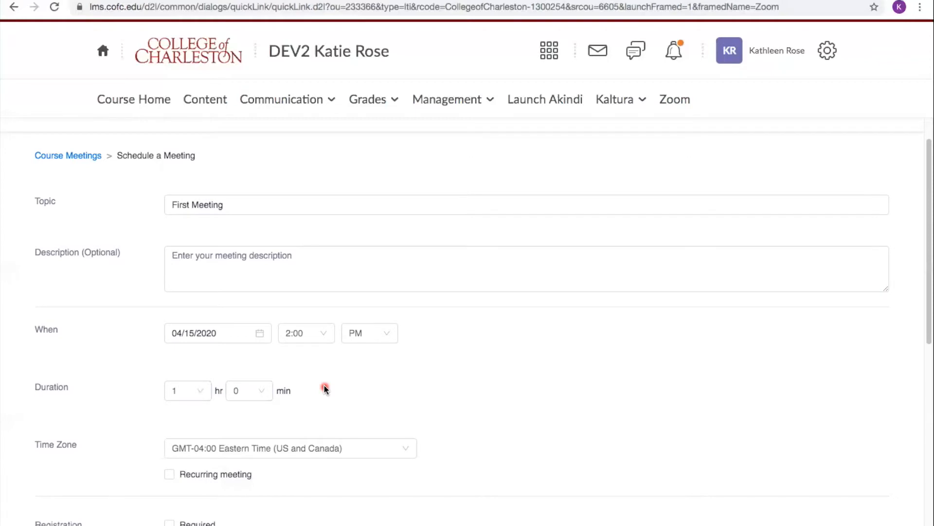
Step: Make the meeting recurring, with weekly recurrence on Monday, Tuesday and Wednesday
scroll(324, 387, down, 3)
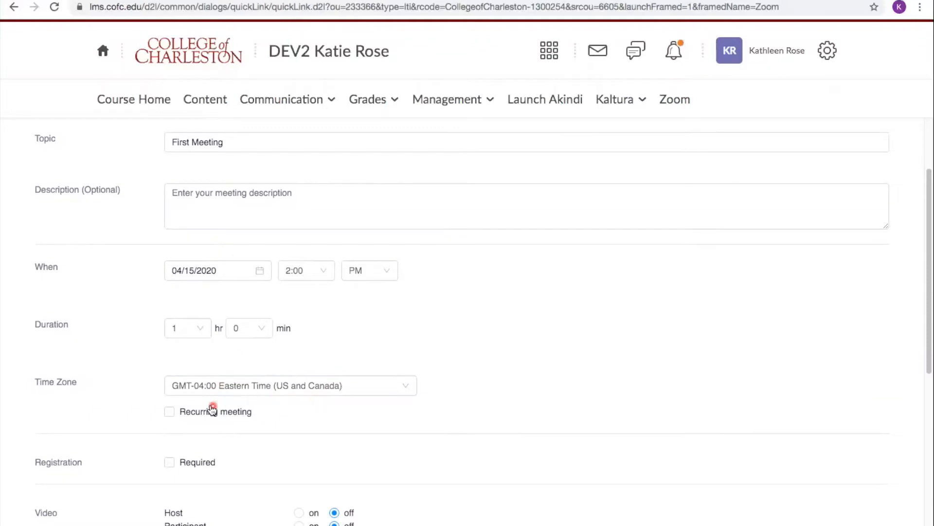
click(169, 413)
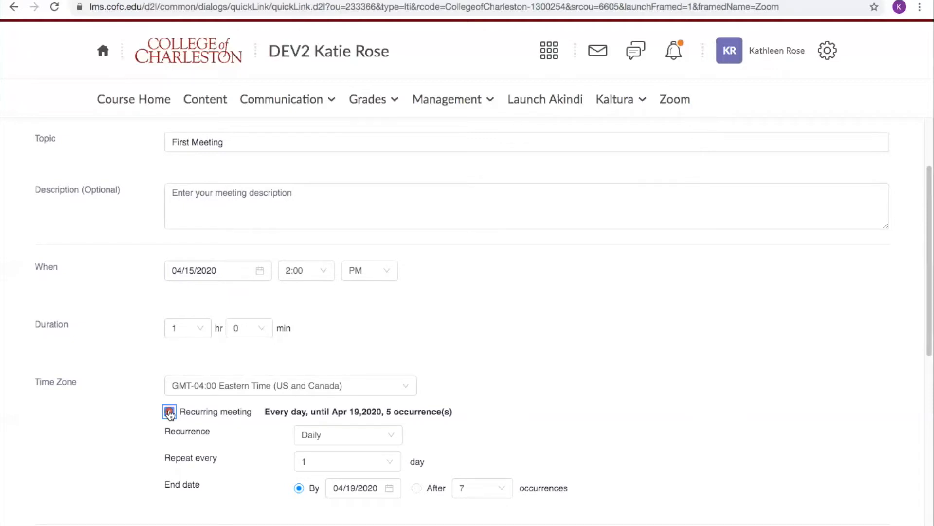
click(309, 438)
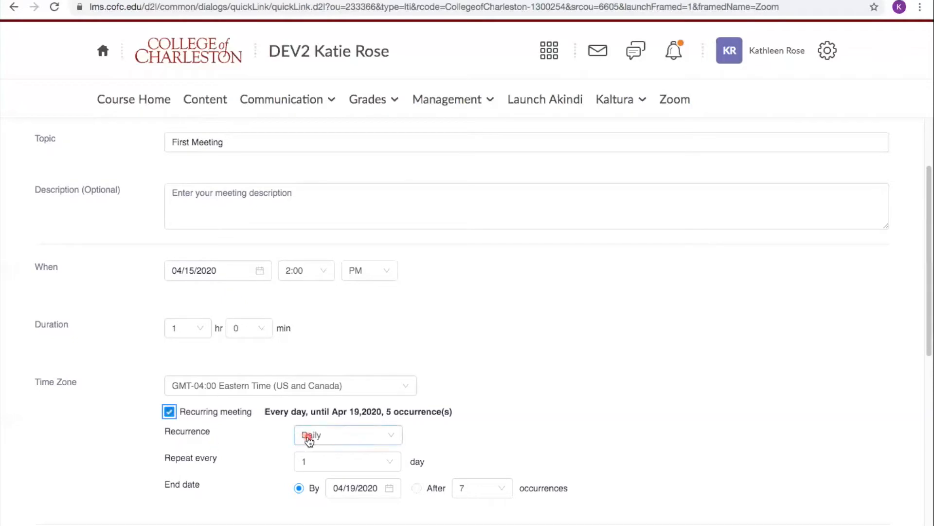
click(396, 435)
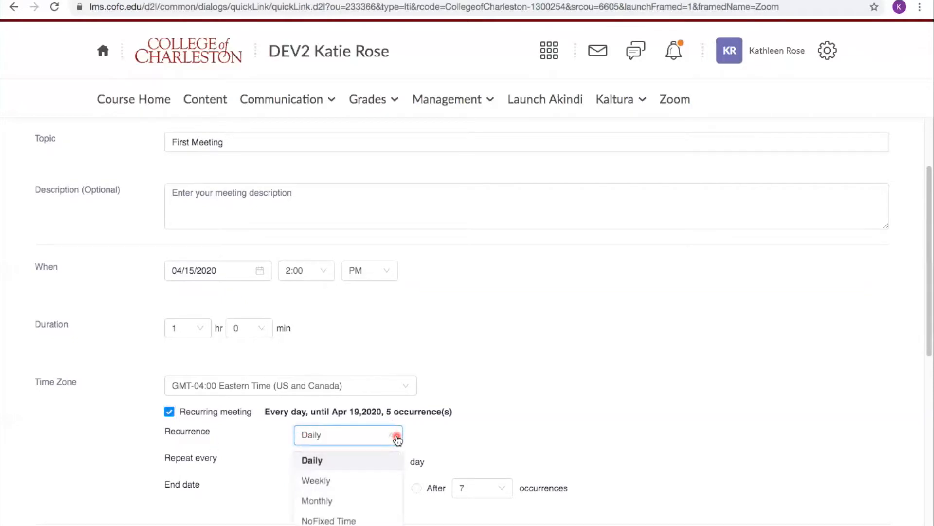
click(318, 480)
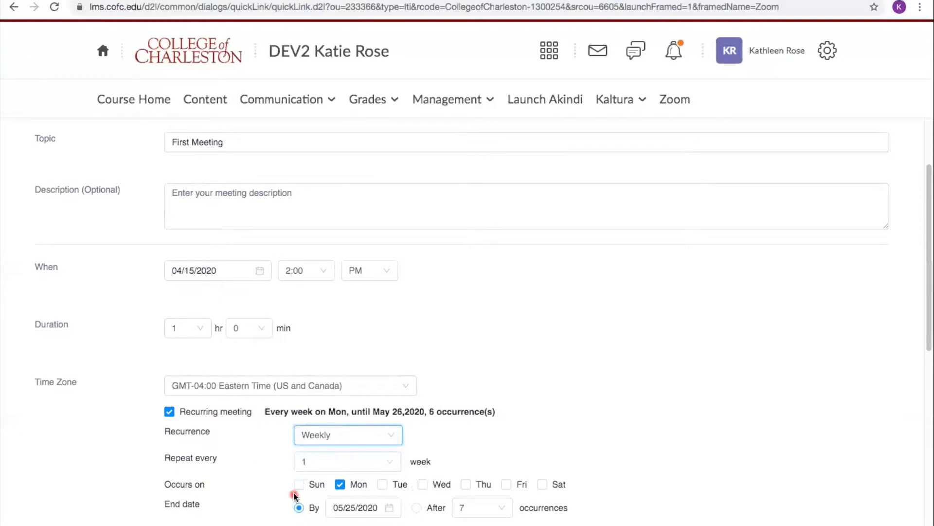
click(384, 485)
click(423, 485)
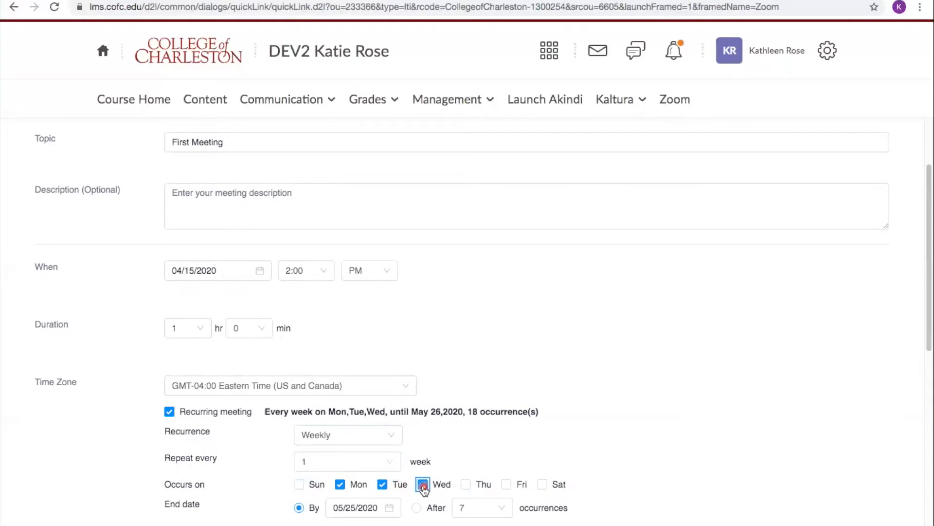
Step: Review the registration, video and audio settings and the meeting options for password, join before host, muting and waiting room
scroll(515, 440, down, 2)
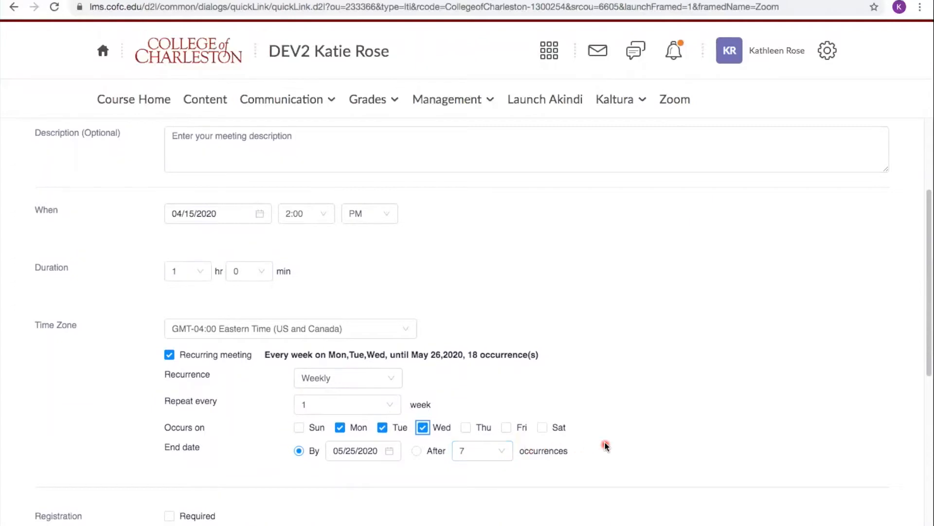
scroll(606, 445, down, 5)
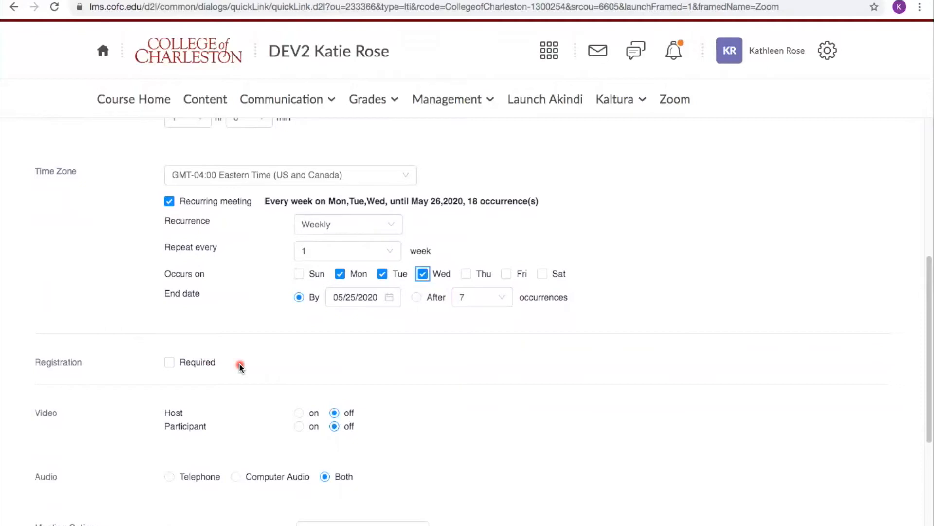
scroll(240, 363, down, 2)
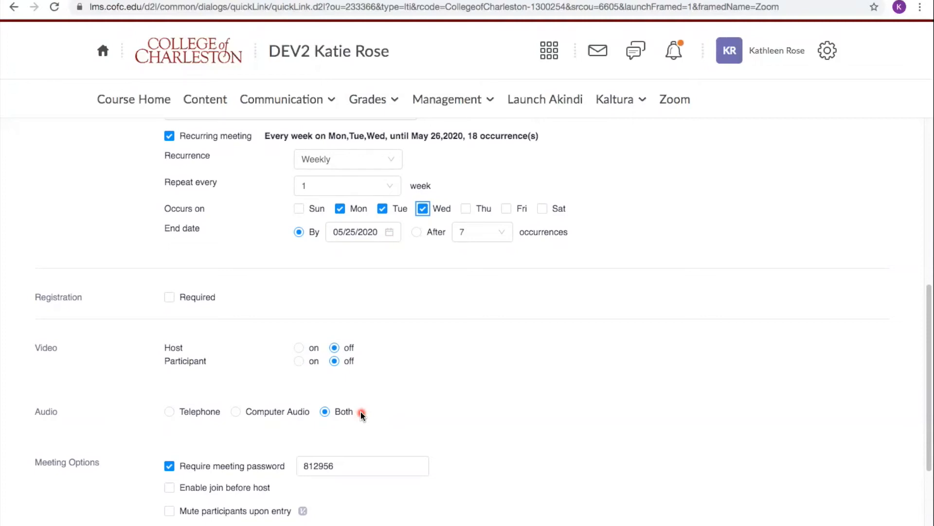
scroll(361, 413, down, 3)
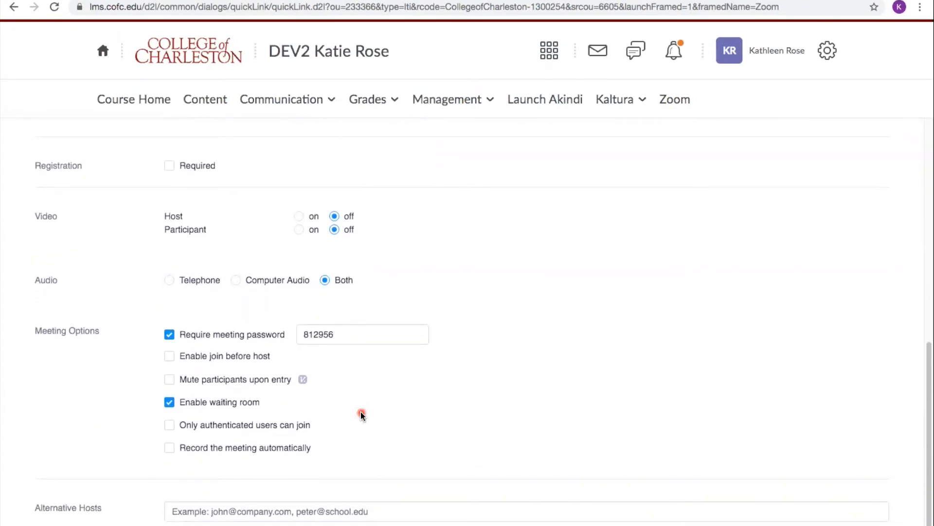
click(170, 334)
click(170, 356)
click(170, 380)
click(169, 404)
scroll(189, 380, down, 1)
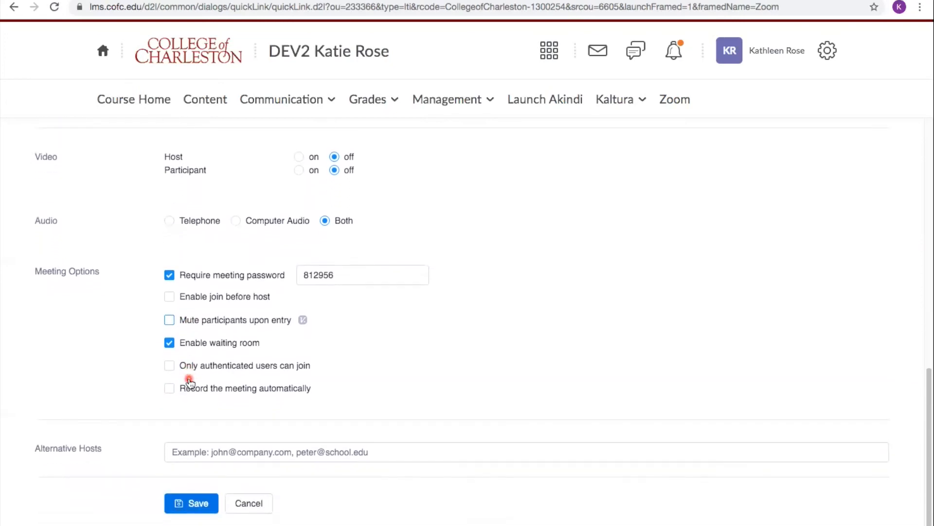
Step: Save the scheduled meeting and look over its details page
click(190, 504)
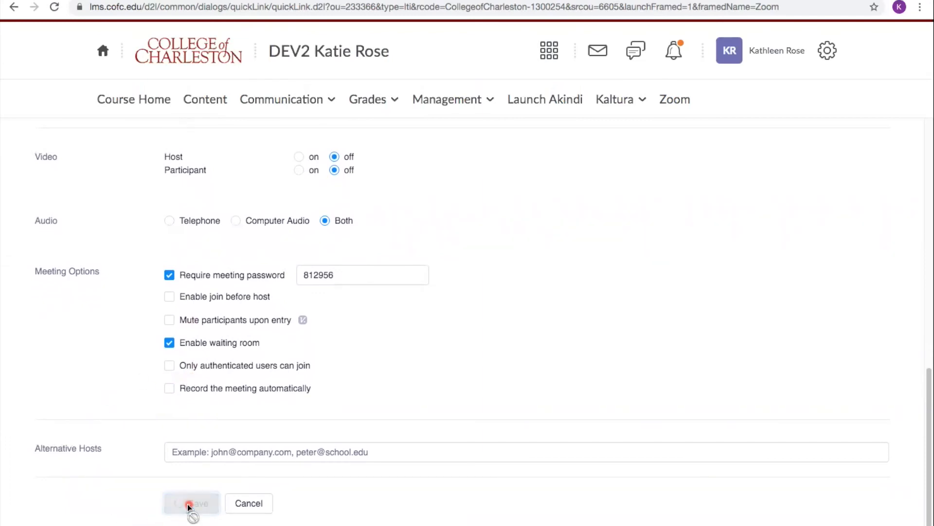
scroll(527, 305, up, 4)
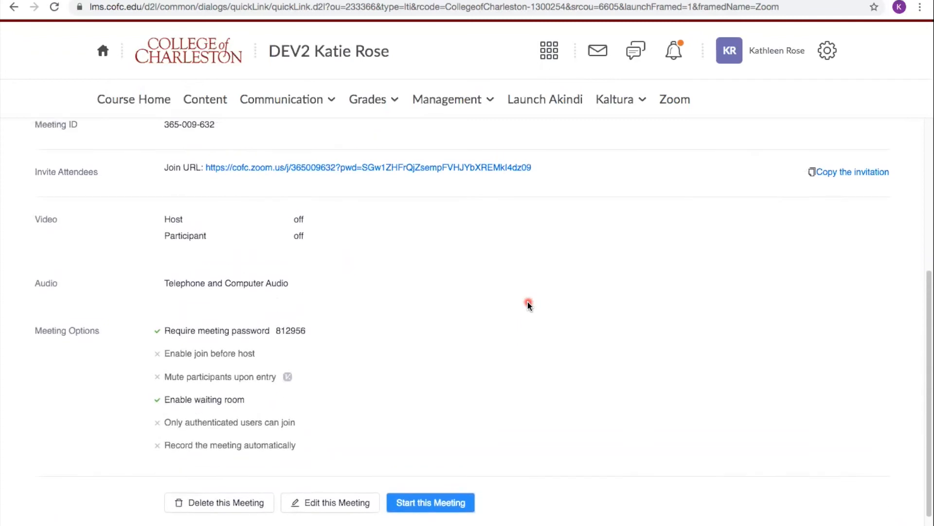
scroll(528, 304, up, 3)
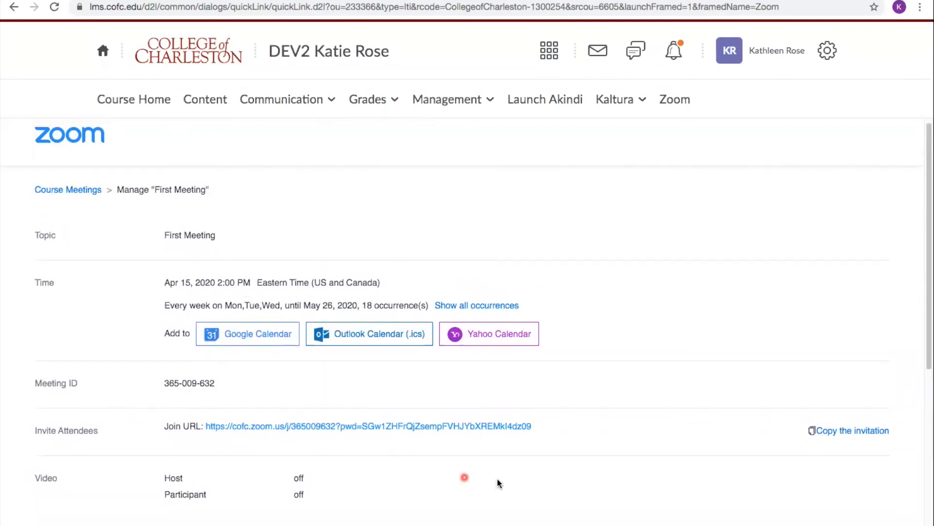
Step: Read through the full meeting invitation, copy it to the clipboard and close the invitation dialog
click(842, 436)
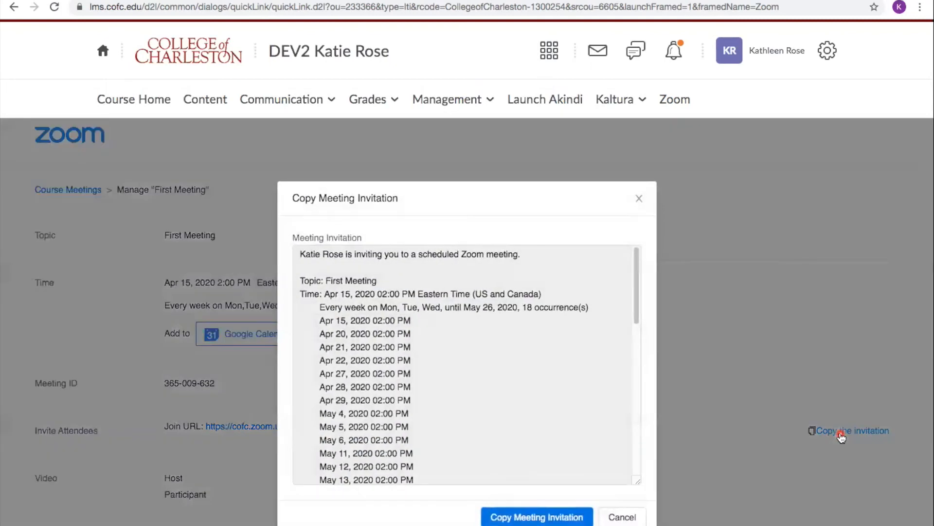
drag(636, 305, 636, 339)
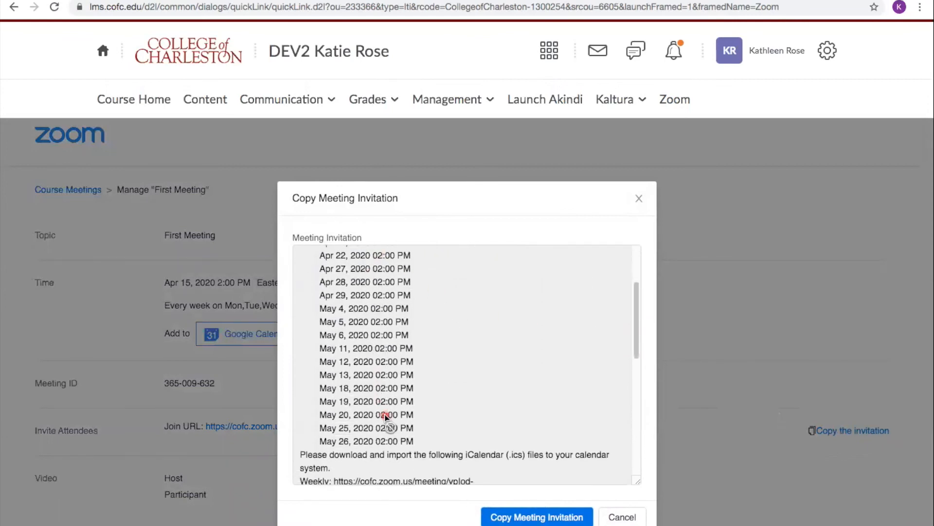
drag(638, 345, 636, 422)
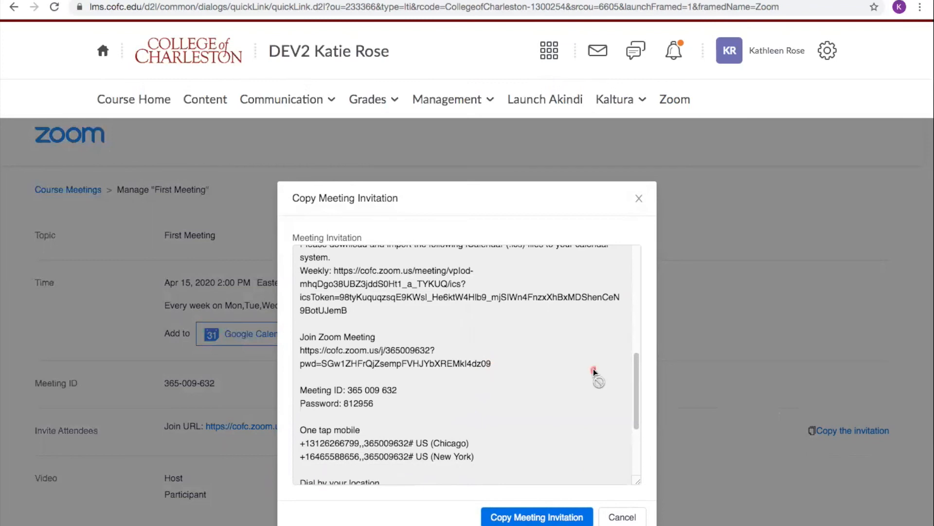
drag(633, 380, 633, 442)
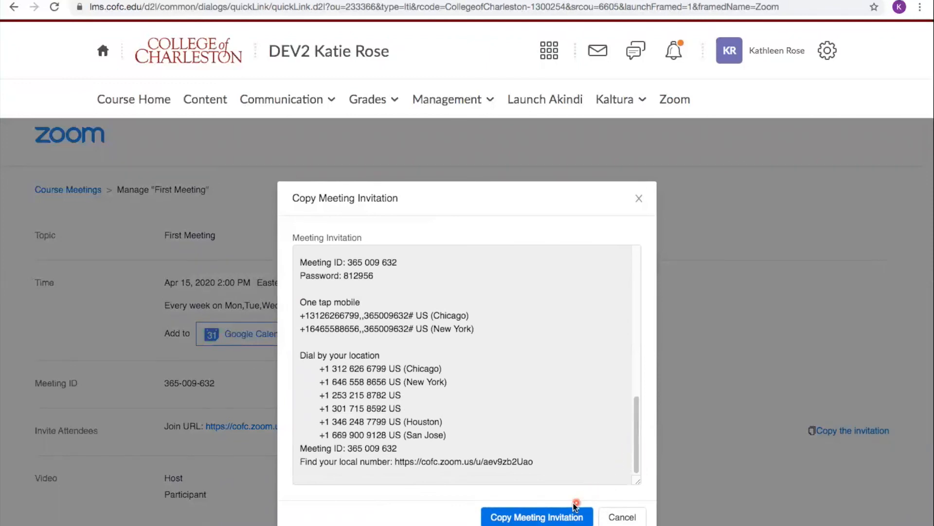
click(557, 518)
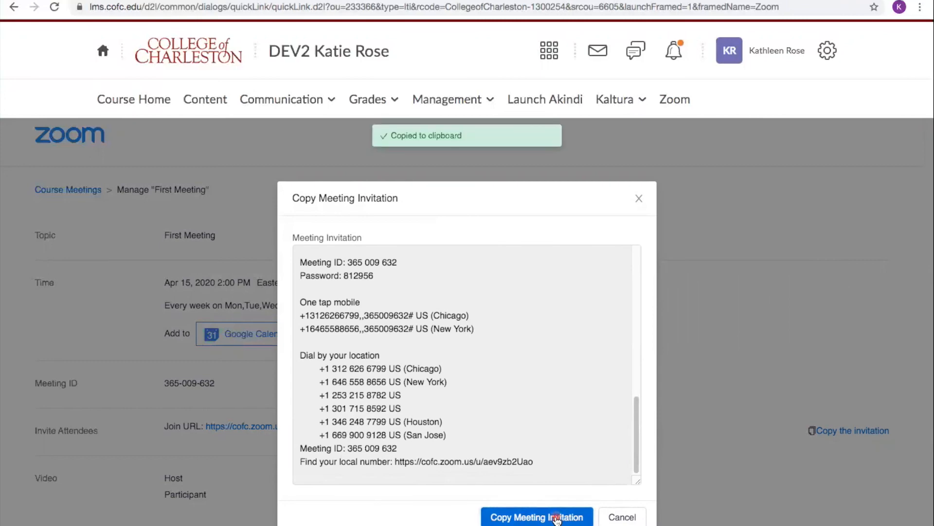
click(622, 518)
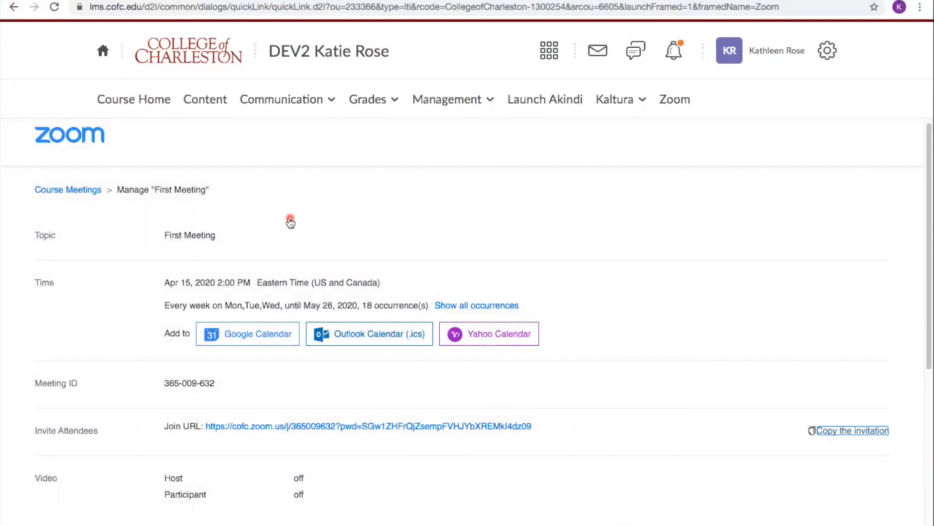
Step: Return to the course home page and open the April 15 First Meeting entry among the upcoming calendar events
click(142, 103)
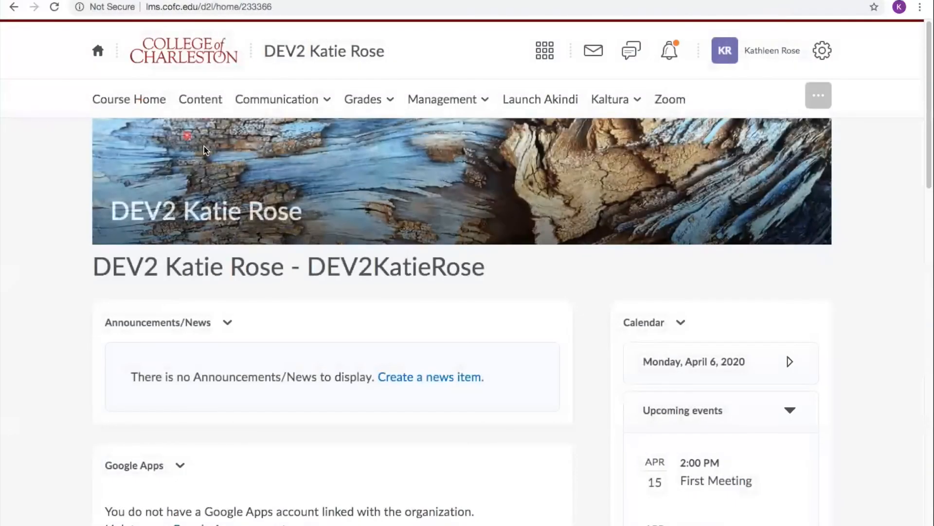
scroll(818, 421, down, 3)
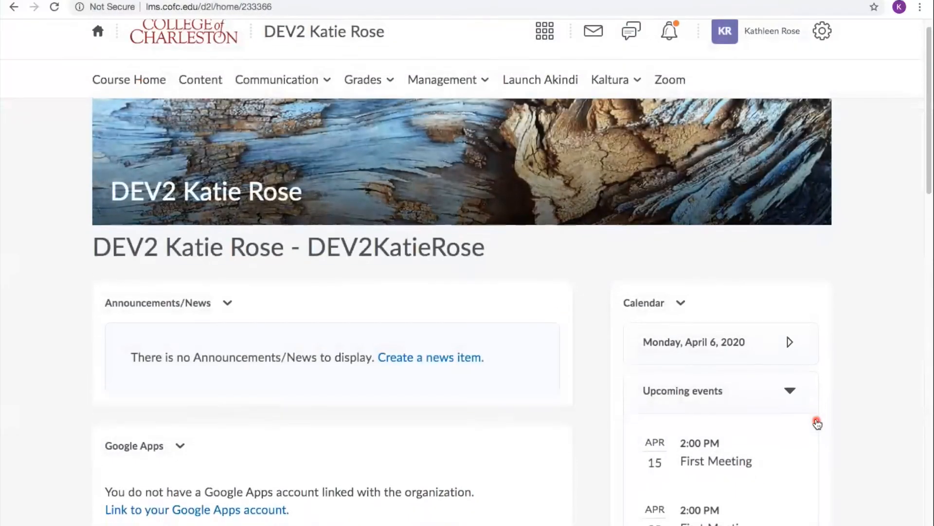
scroll(817, 422, down, 3)
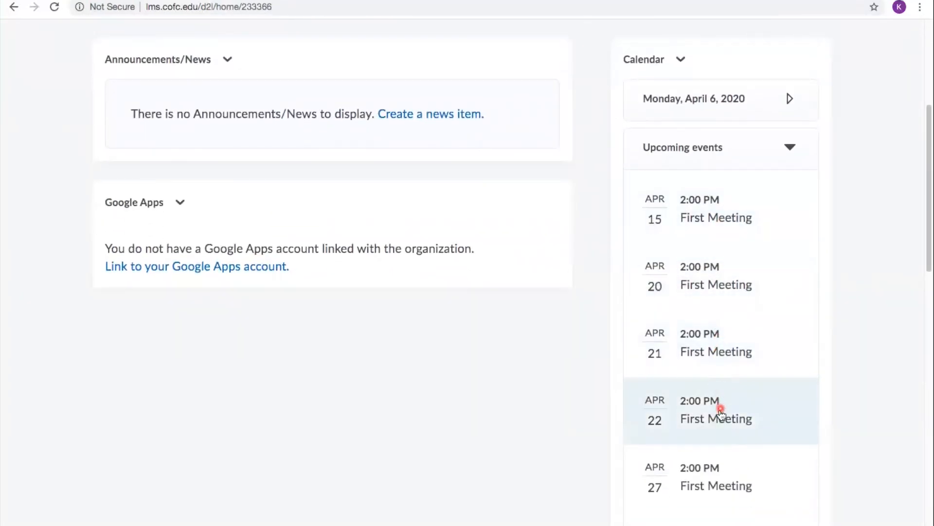
click(656, 221)
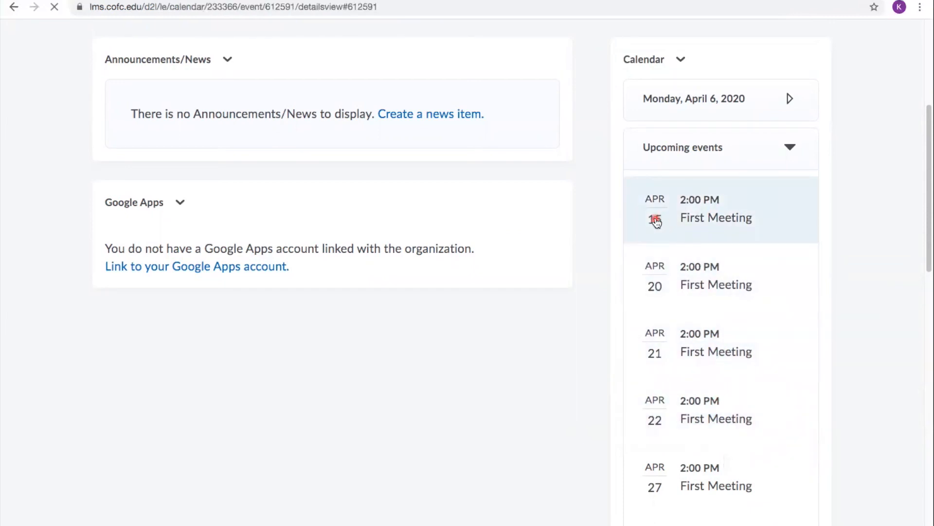